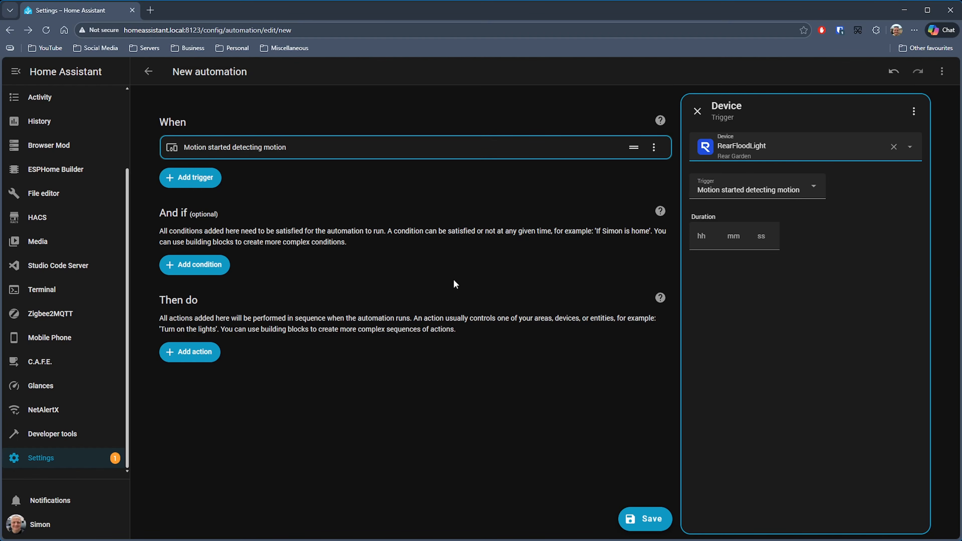
# Step: Add a Camera: Take snapshot action to the new automation
pyautogui.click(205, 353)
pyautogui.write('camera tak')
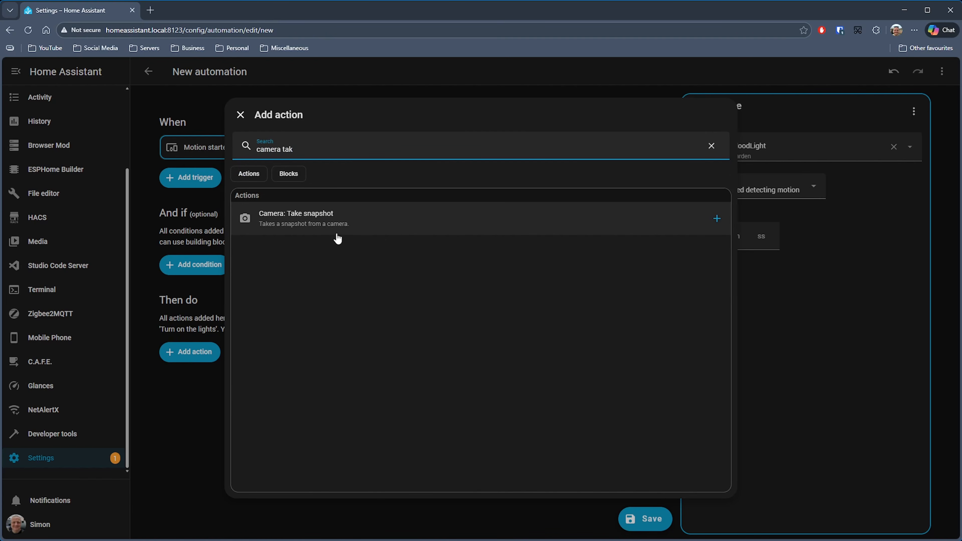
pyautogui.click(339, 225)
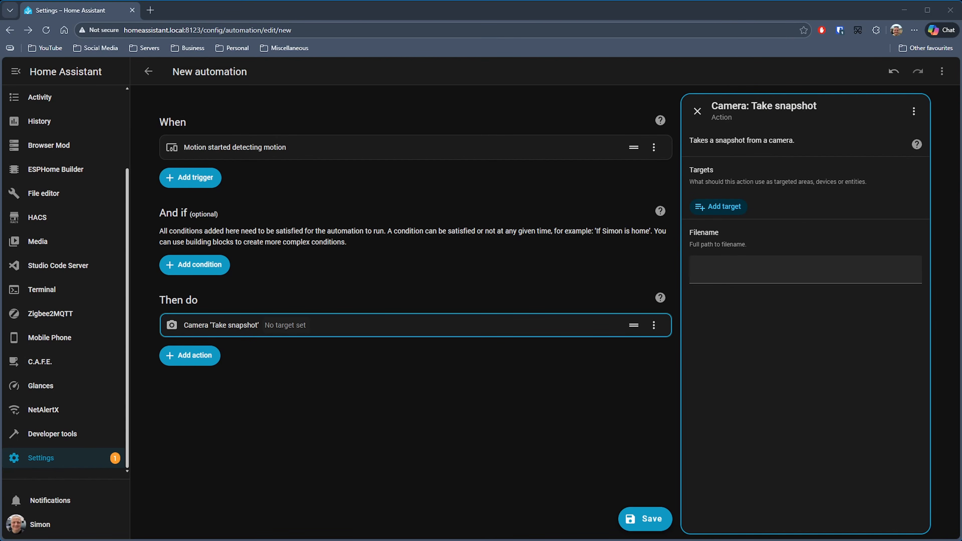
# Step: Target the snapshot action at RearFloodLight's Fluent camera entity and set its filename to /config/www/reolink_snapshot.jpg
pyautogui.click(728, 207)
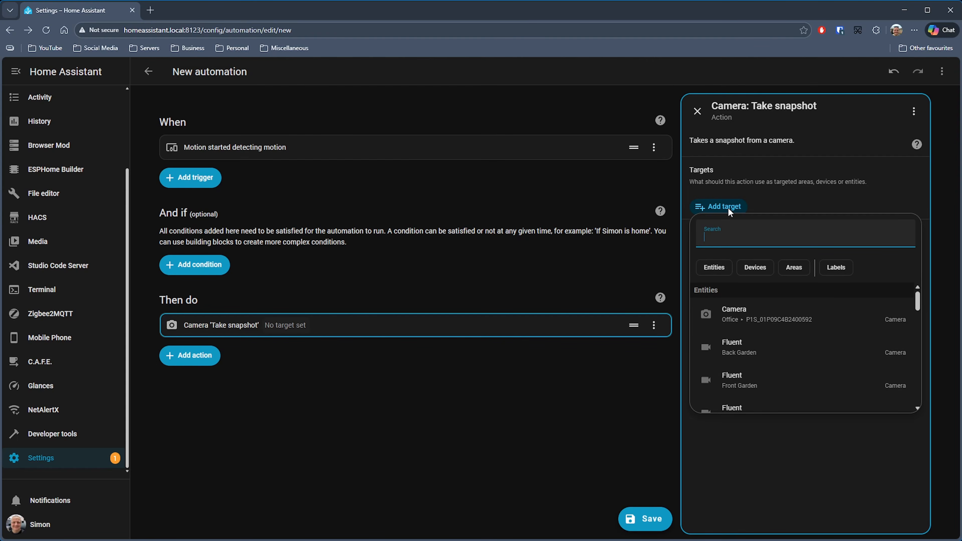
pyautogui.write('rear ga')
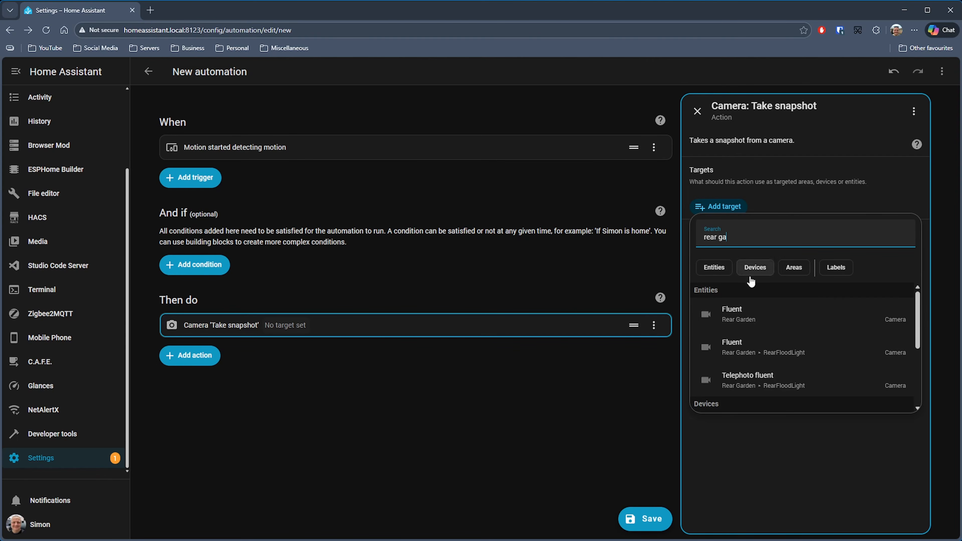
pyautogui.click(764, 356)
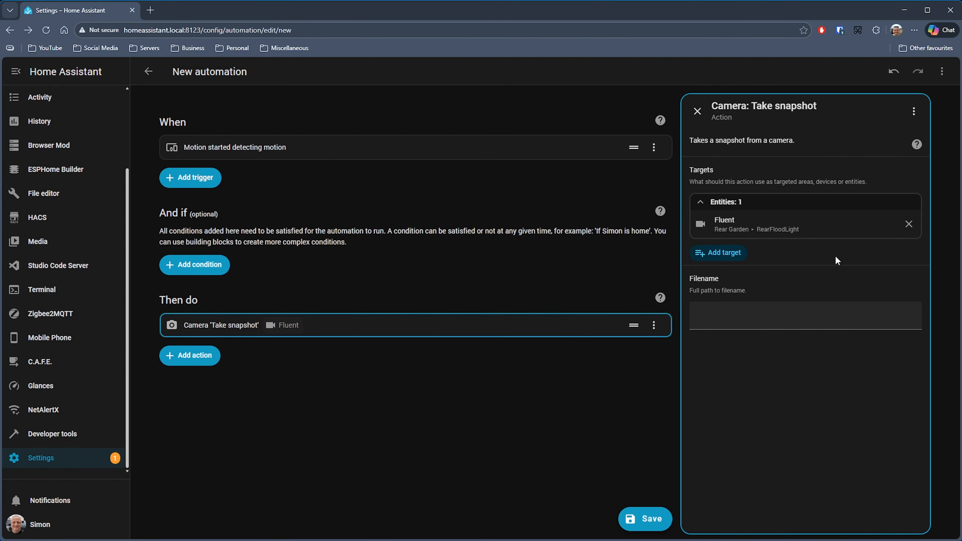
pyautogui.click(774, 321)
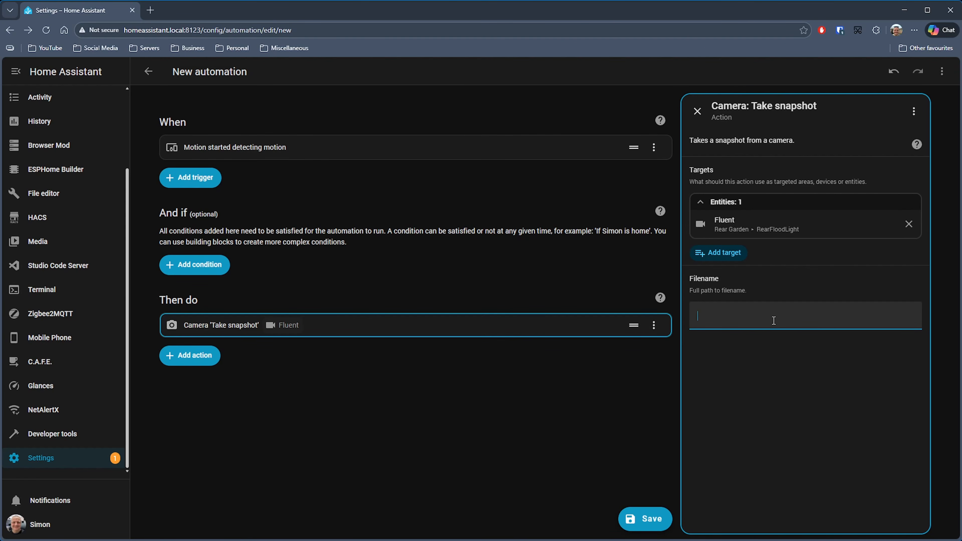
pyautogui.write('config/www/reolink_snapshot.jpg')
# Step: Add a Telegram bot: Send photo action and set its config entry to the HASystemAlert integration
pyautogui.click(193, 356)
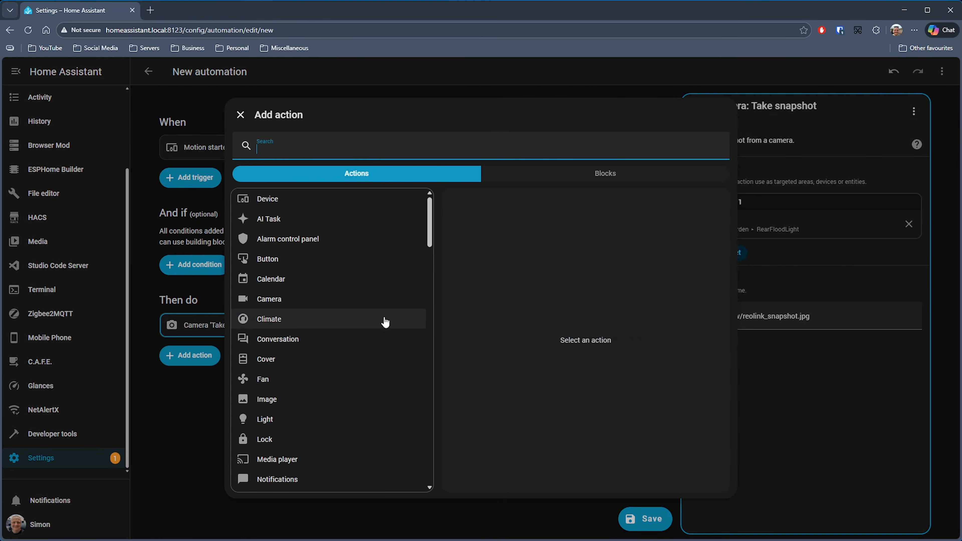
pyautogui.write('telegram send')
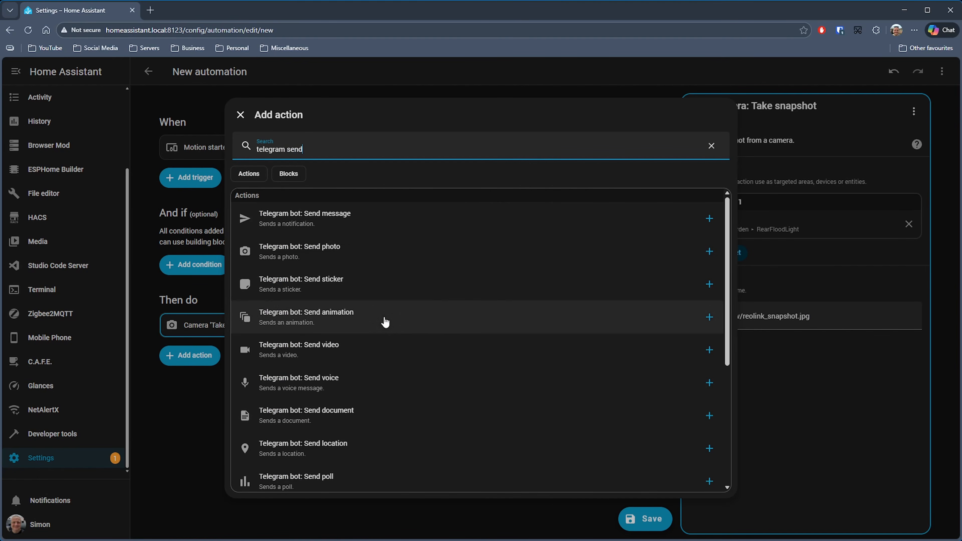
pyautogui.click(357, 258)
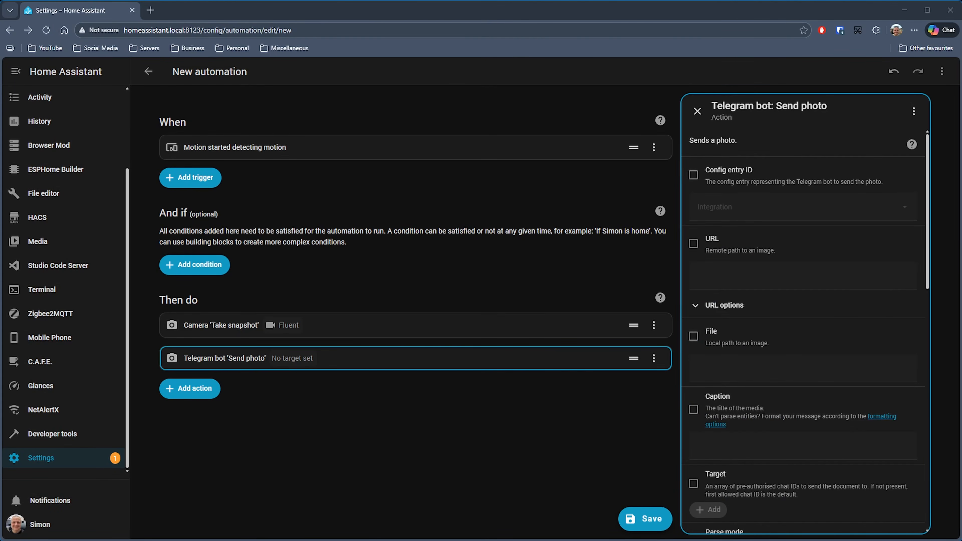
pyautogui.click(749, 213)
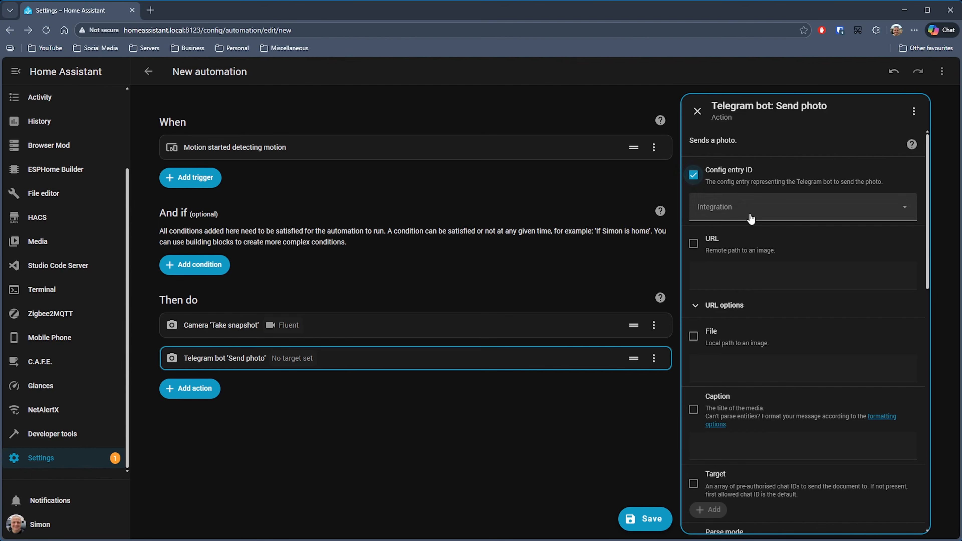
pyautogui.click(749, 213)
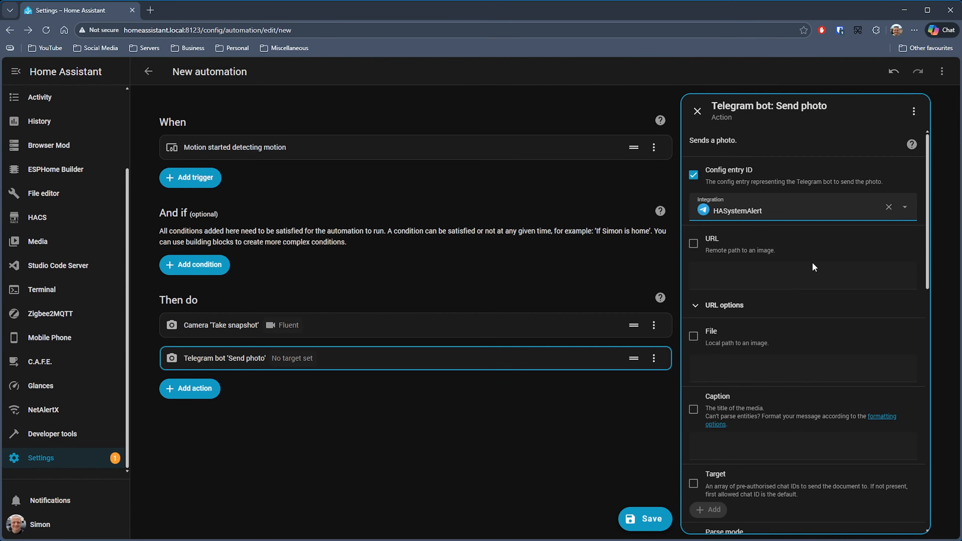
# Step: Set the photo's local file to /config/www/reolink_snapshot.jpg and its caption to "Motion Alert From Rear Garden Camera"
pyautogui.click(693, 337)
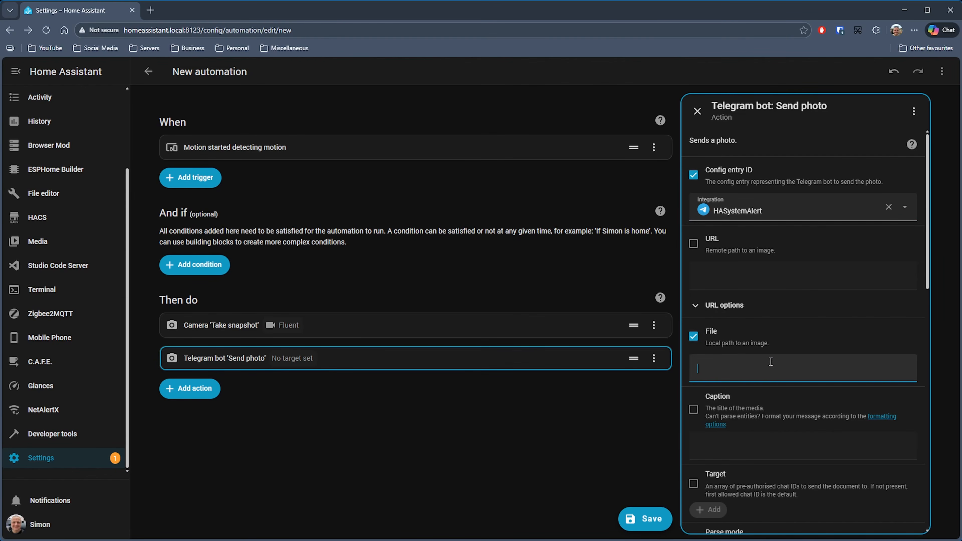
pyautogui.write('/config/www/reolink_snapshot.jpg')
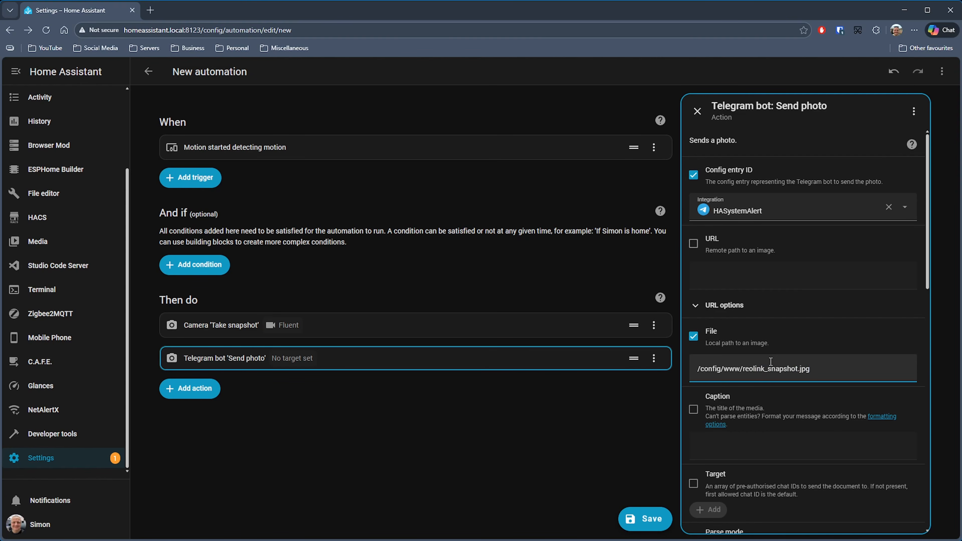
pyautogui.click(693, 409)
pyautogui.click(748, 450)
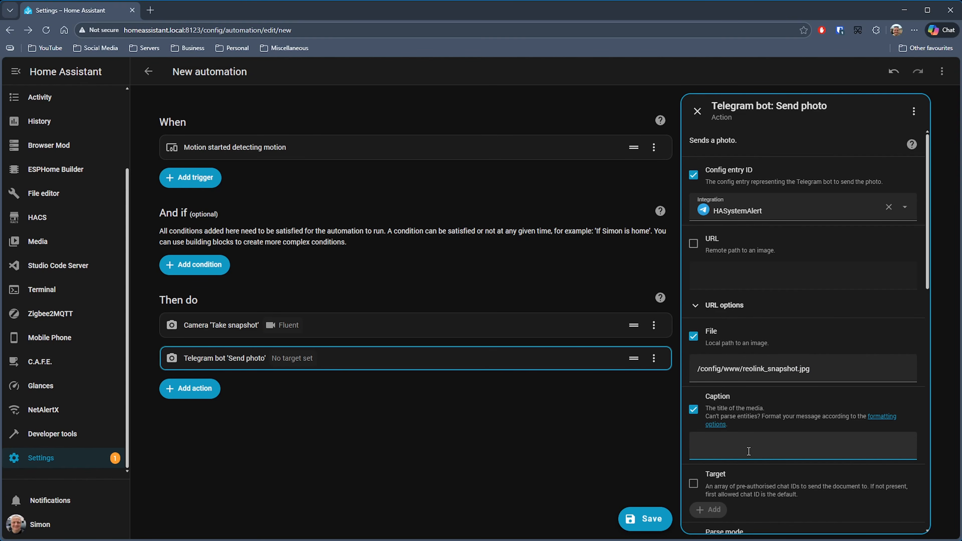
pyautogui.write('Motion Alert From Rear Garden Camera')
# Step: Save the snapshot automation under its own descriptive name
pyautogui.scroll(-5, 749, 451)
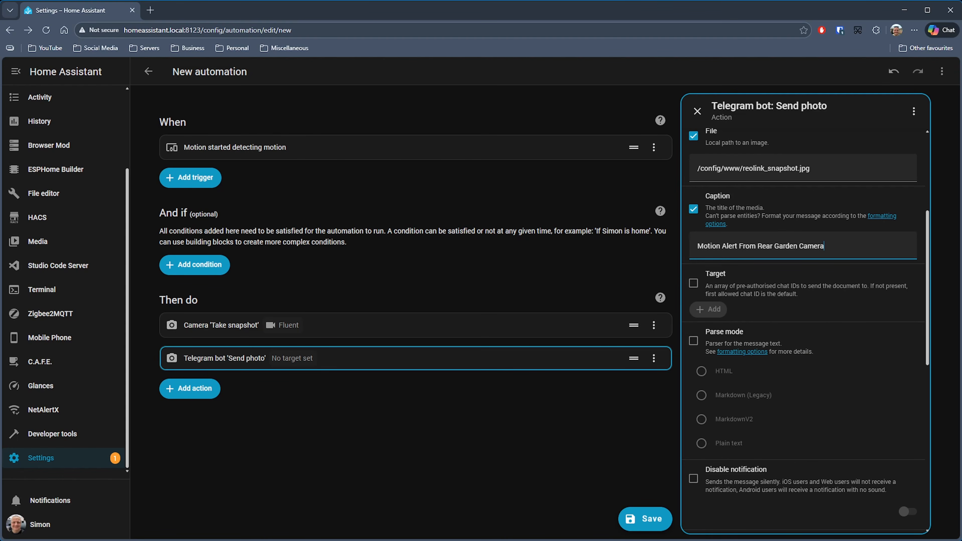
pyautogui.scroll(-10, 802, 314)
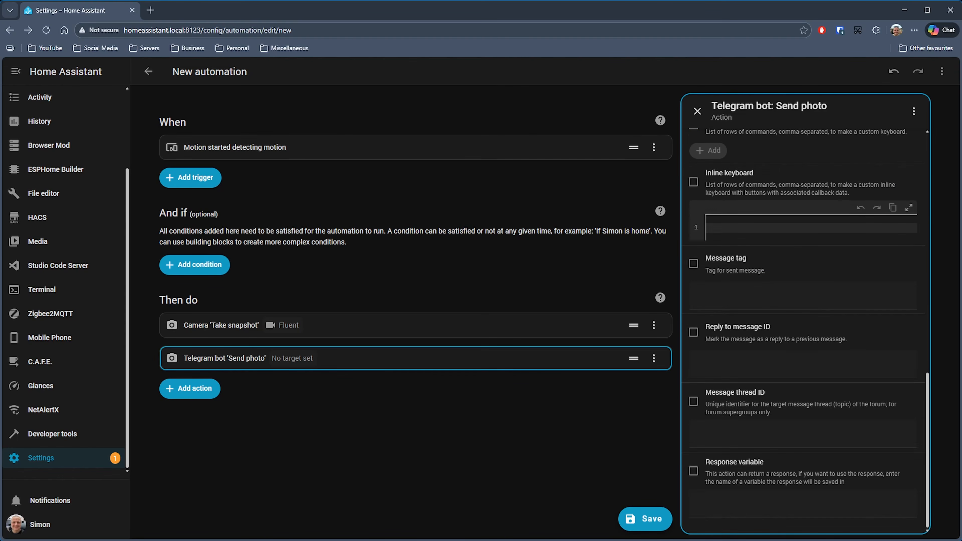
pyautogui.click(635, 518)
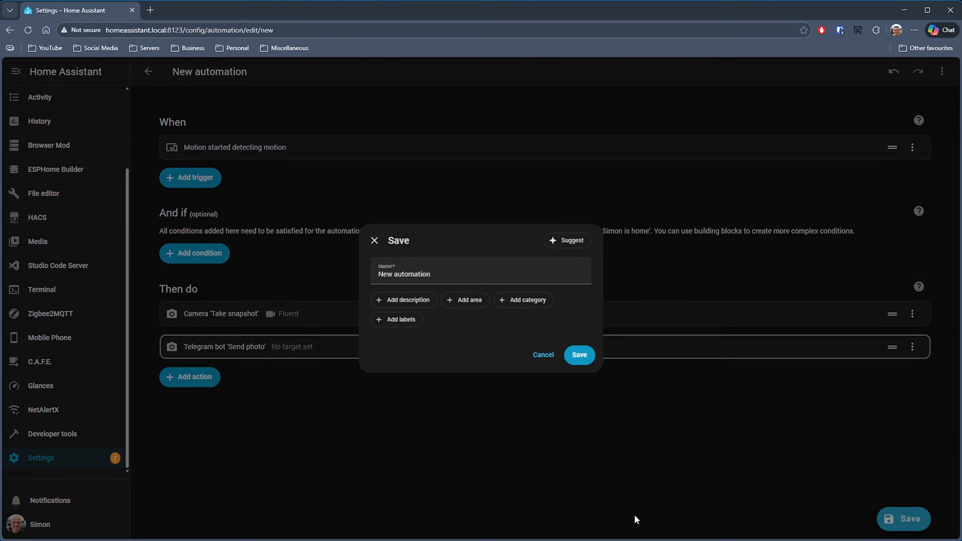
pyautogui.tripleClick(502, 269)
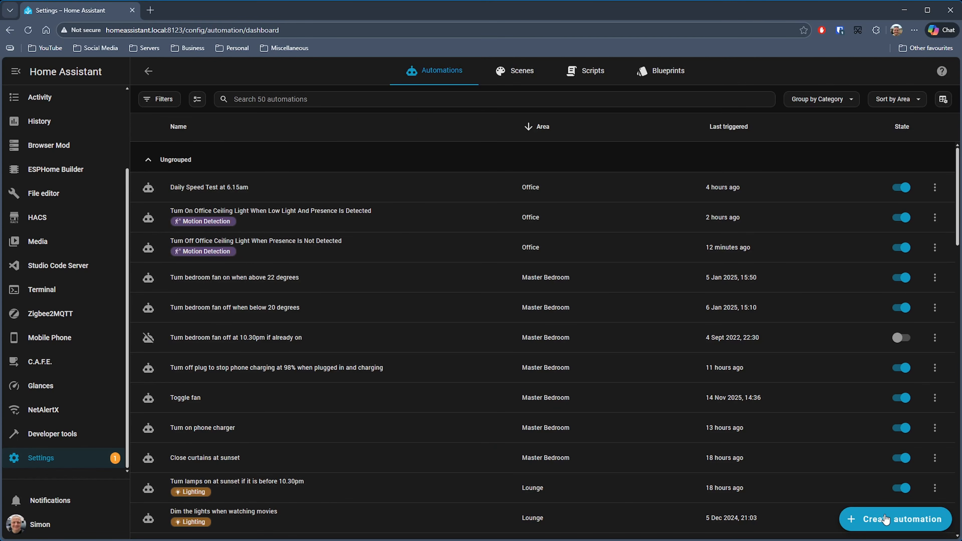
# Step: Create a second automation from scratch and add a Device trigger to it
pyautogui.click(885, 519)
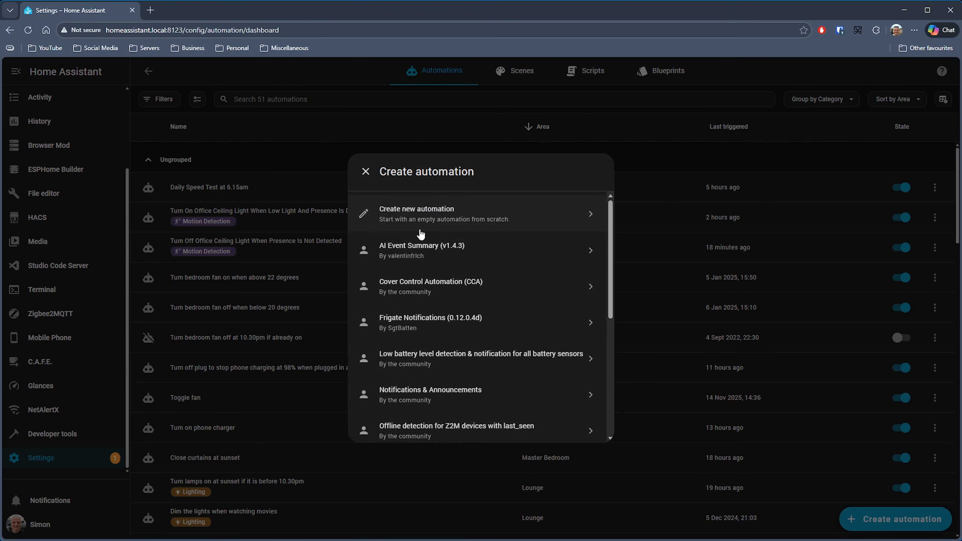
pyautogui.click(420, 226)
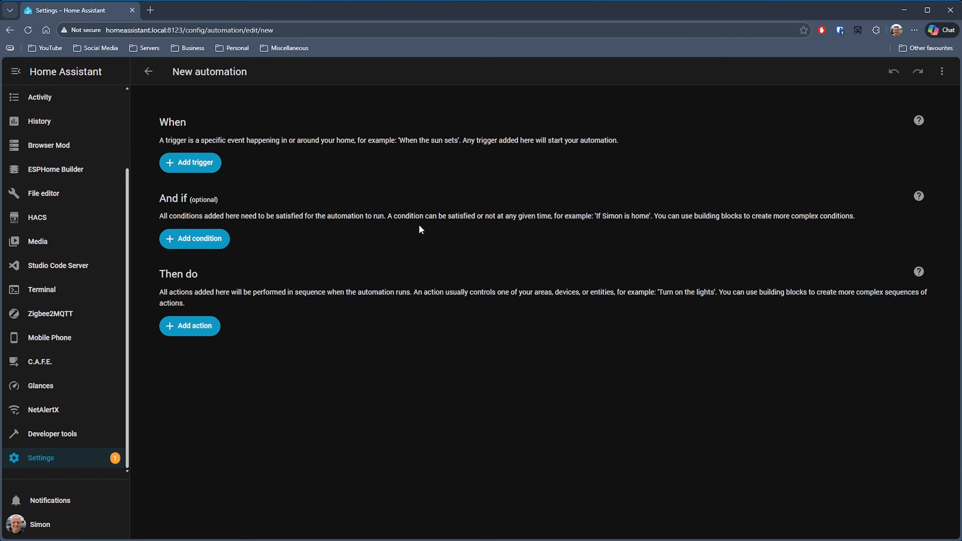
pyautogui.click(197, 162)
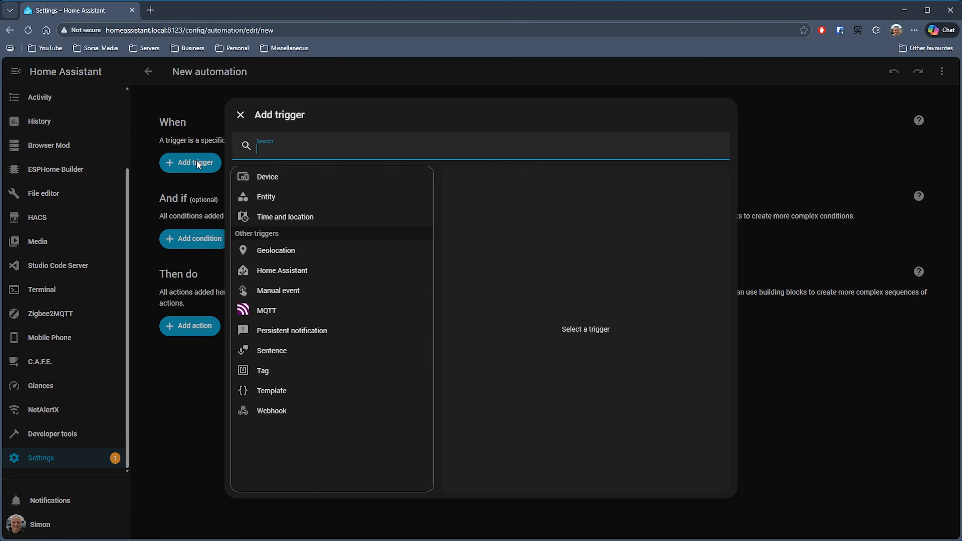
pyautogui.click(340, 180)
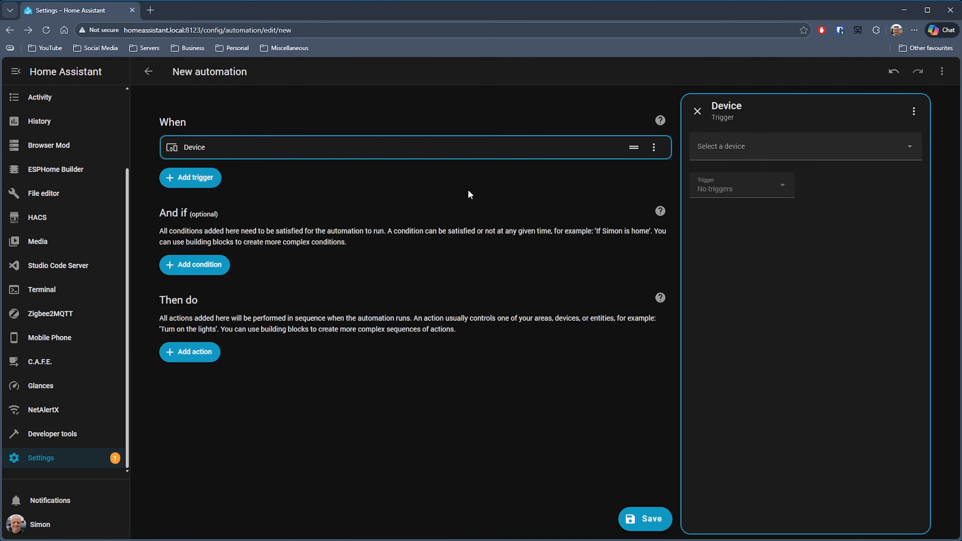
# Step: Set the trigger device to RearFloodLight with the trigger Motion started detecting motion
pyautogui.click(765, 151)
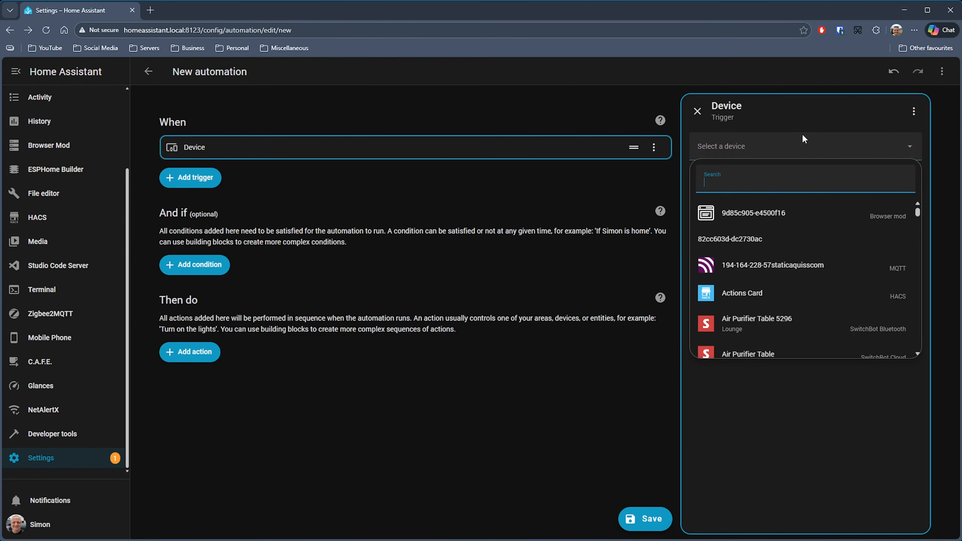
pyautogui.write('r')
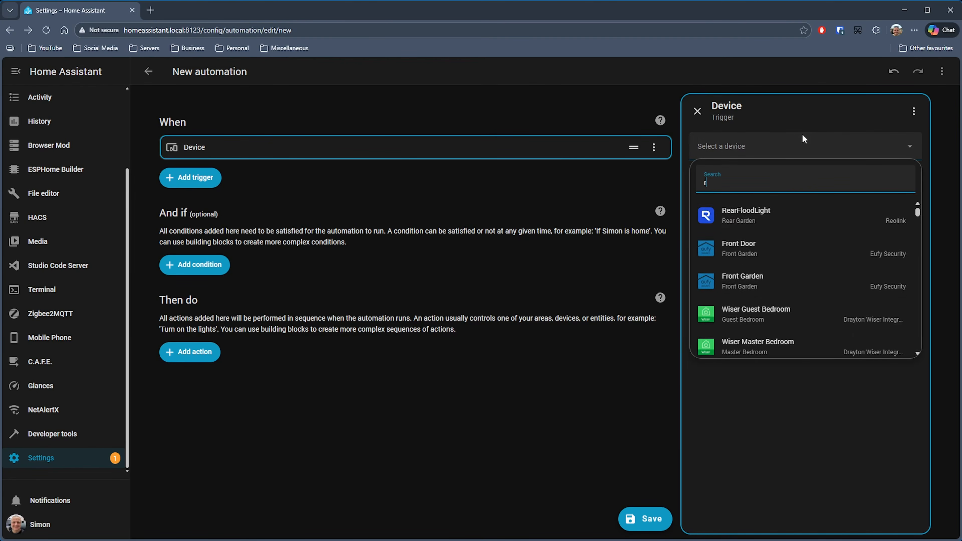
pyautogui.write('ear')
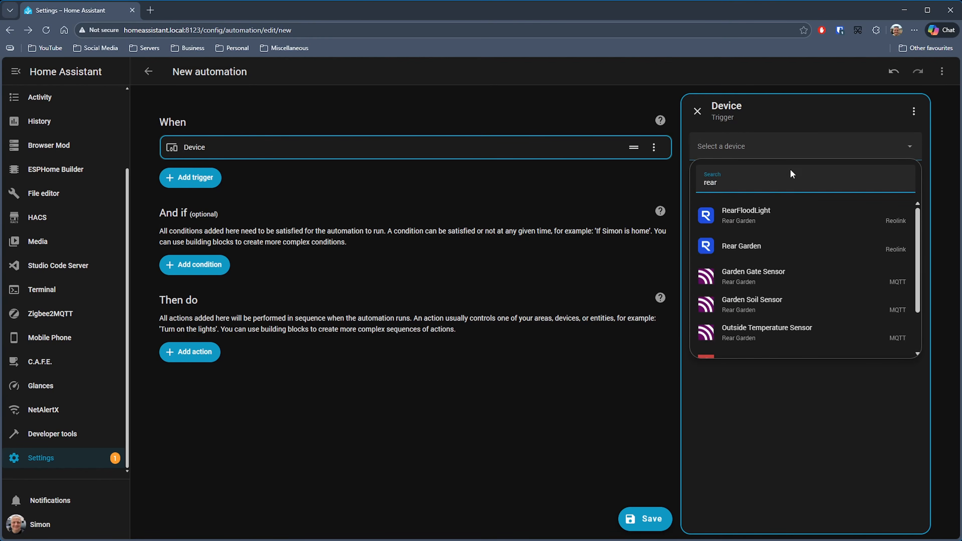
pyautogui.click(777, 211)
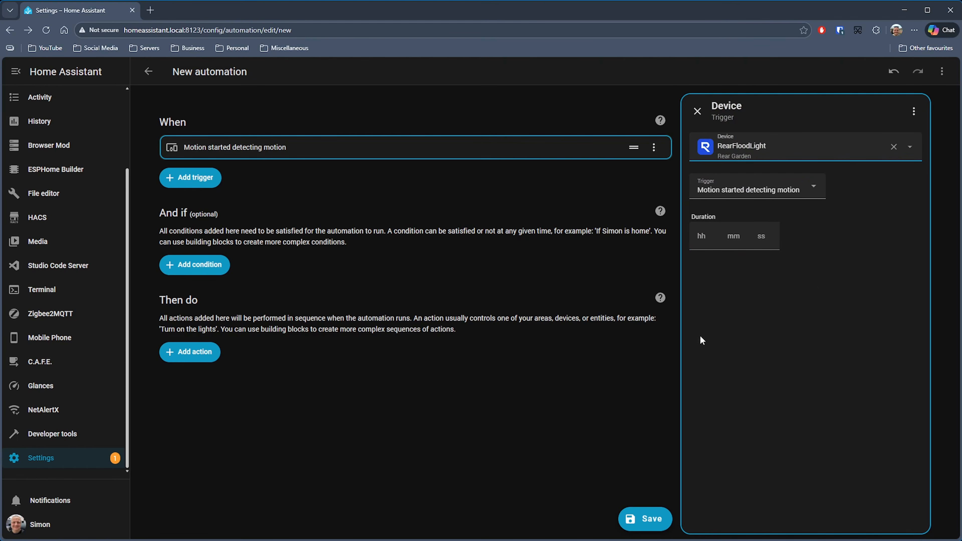
# Step: Add a Camera: Record action to the automation
pyautogui.click(200, 365)
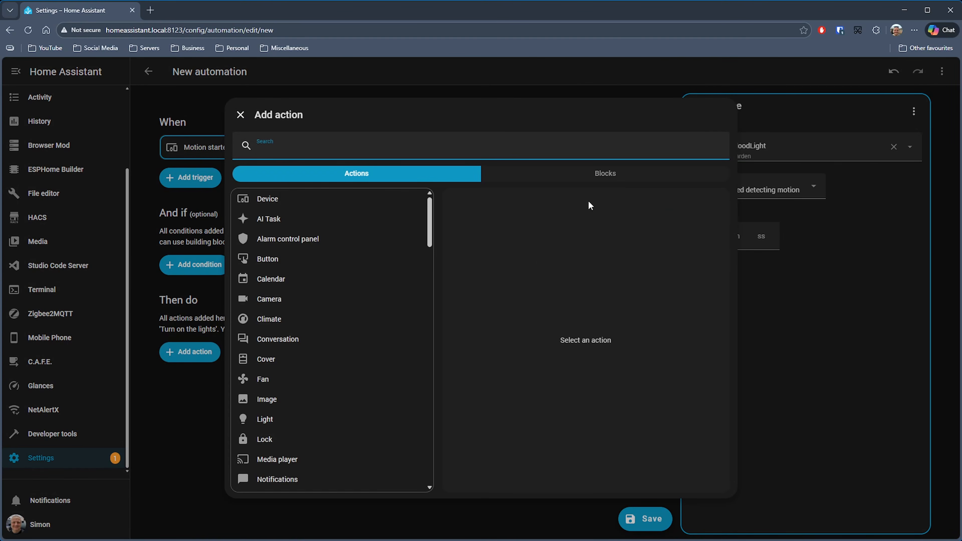
pyautogui.write('camera')
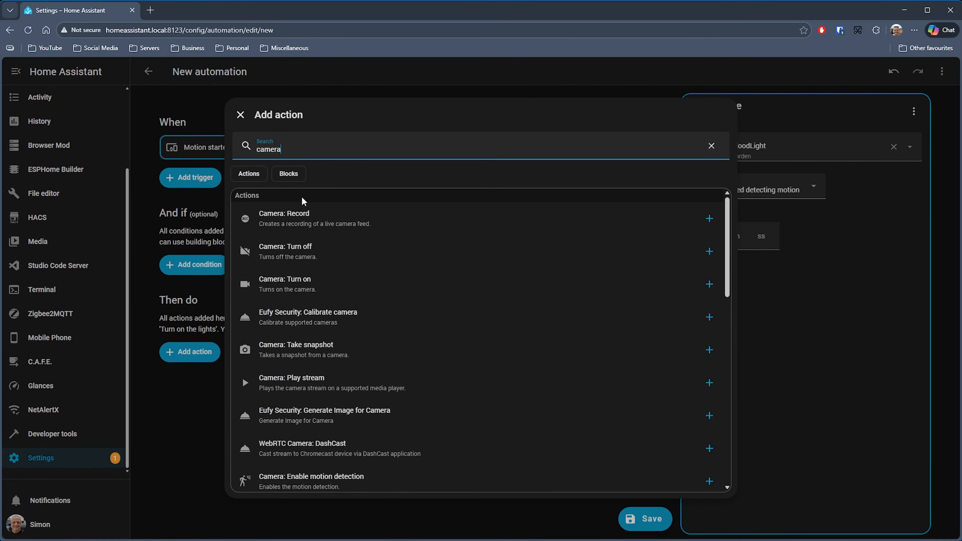
pyautogui.click(320, 219)
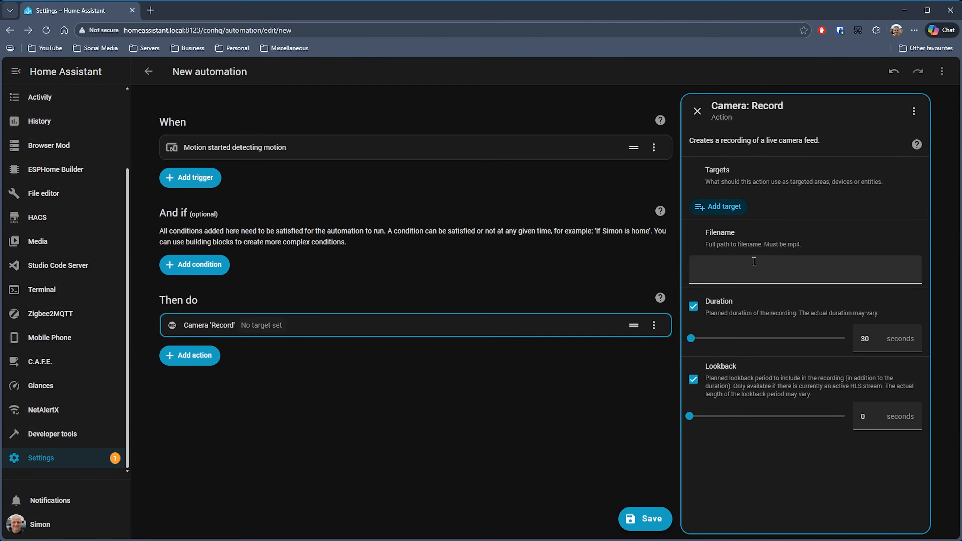
# Step: Target the record action at RearFloodLight's Fluent camera entity and set its filename to /config/www/reolink_reargarden.mp4
pyautogui.click(725, 207)
pyautogui.write('rear')
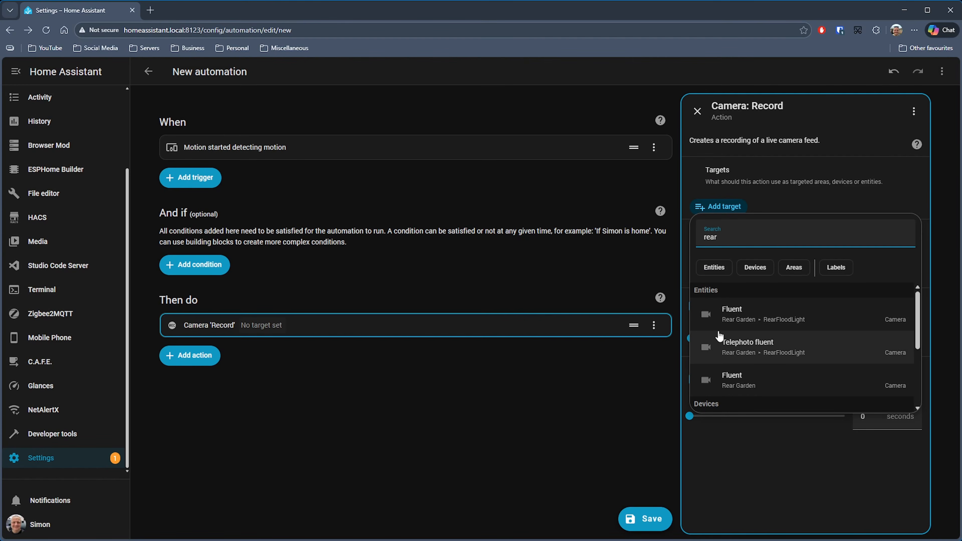
pyautogui.click(714, 315)
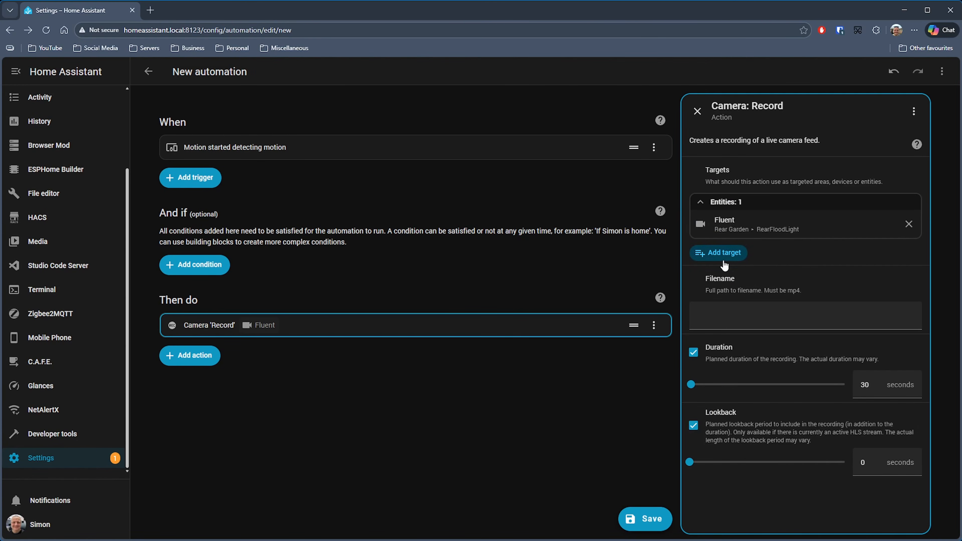
pyautogui.click(730, 318)
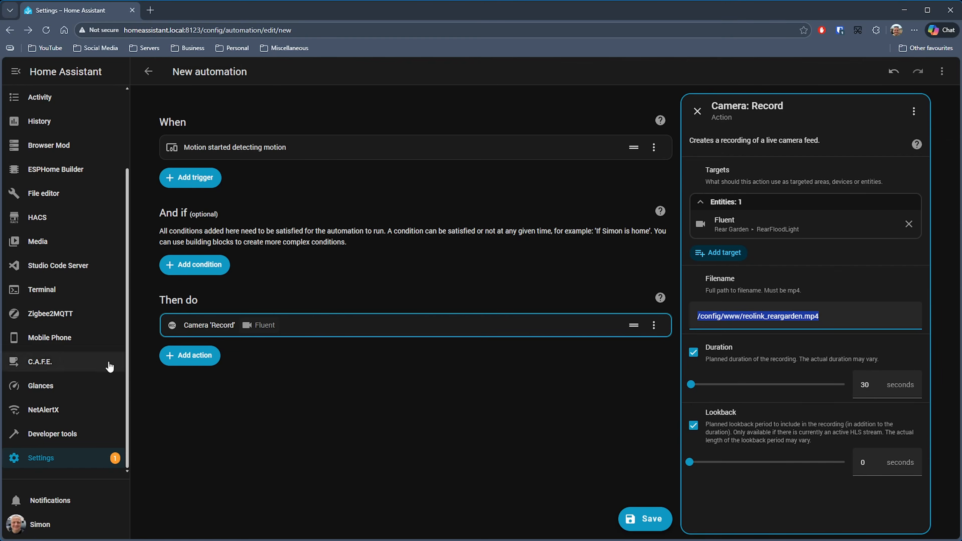
# Step: Add a Telegram bot: Send video action after the recording action
pyautogui.click(194, 363)
pyautogui.click(193, 363)
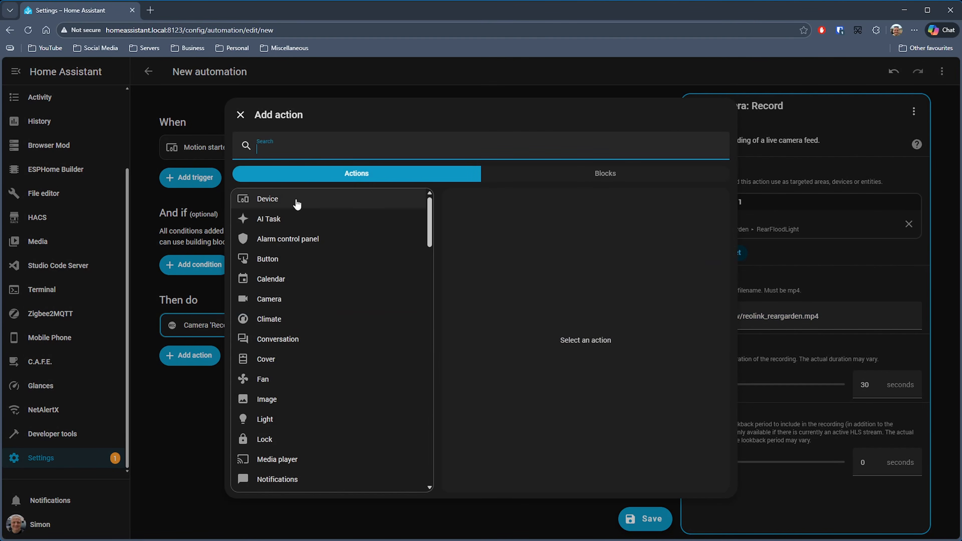
pyautogui.write('telegram')
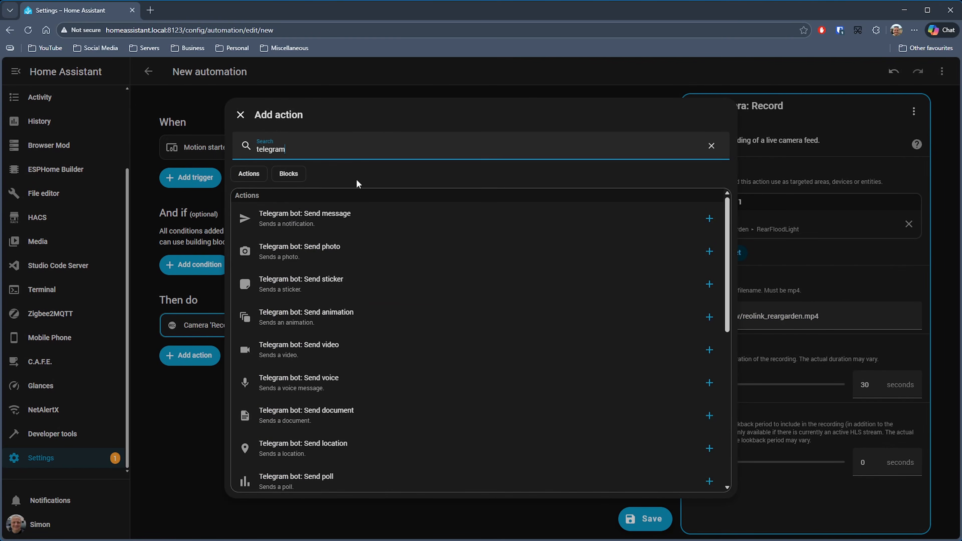
pyautogui.click(363, 350)
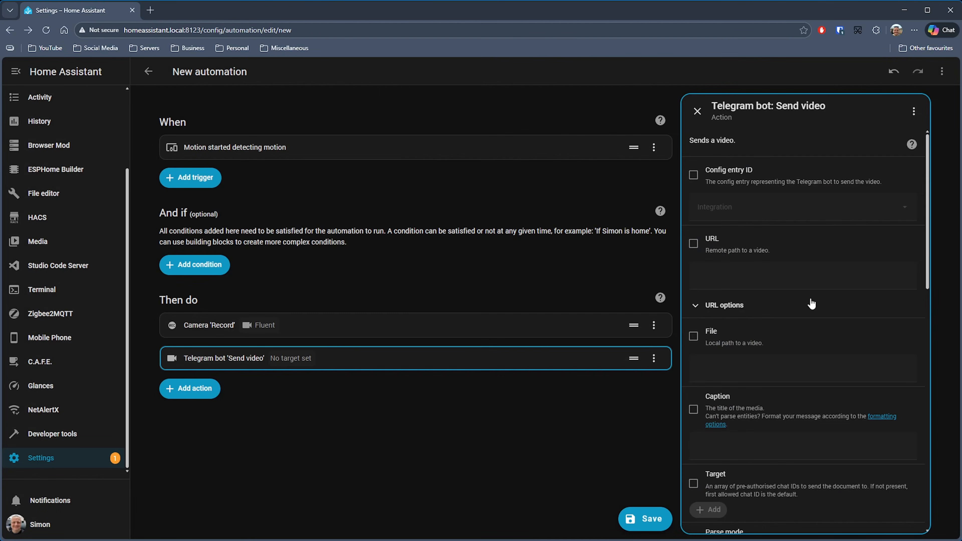
# Step: Set the Send video action's config entry to HASystemAlert and its local file to /config/www/reolink_reargarden.mp4
pyautogui.click(693, 176)
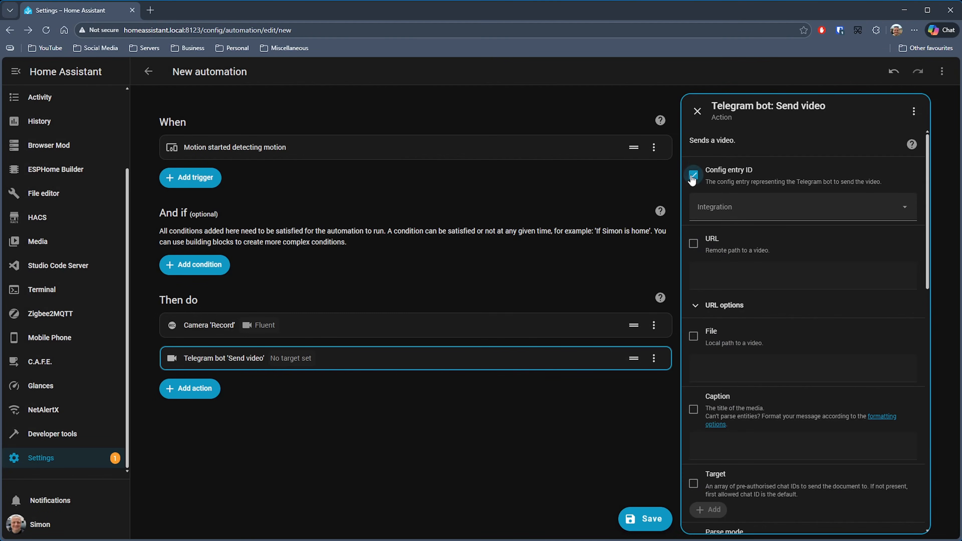
pyautogui.click(743, 207)
pyautogui.click(741, 278)
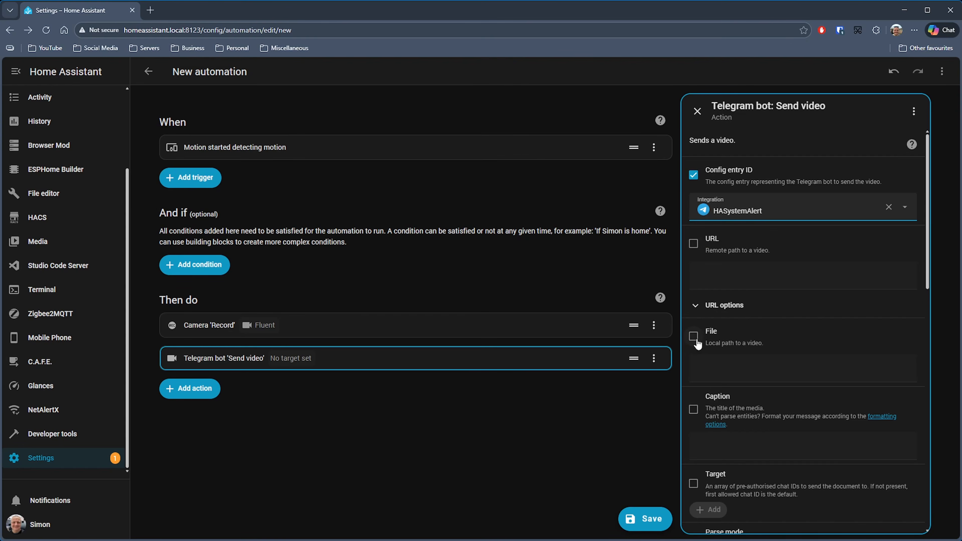
pyautogui.click(693, 336)
pyautogui.click(742, 367)
pyautogui.write('/config/www/reolink_reargarden.mp4')
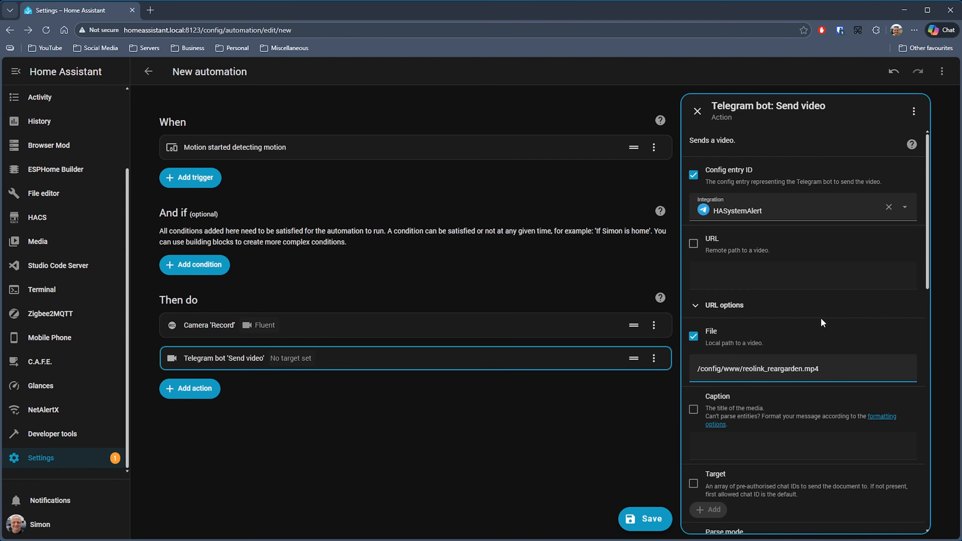
# Step: Enable the video's caption and set it to "Motion Detected From Rear Garden"
pyautogui.scroll(-4, 766, 318)
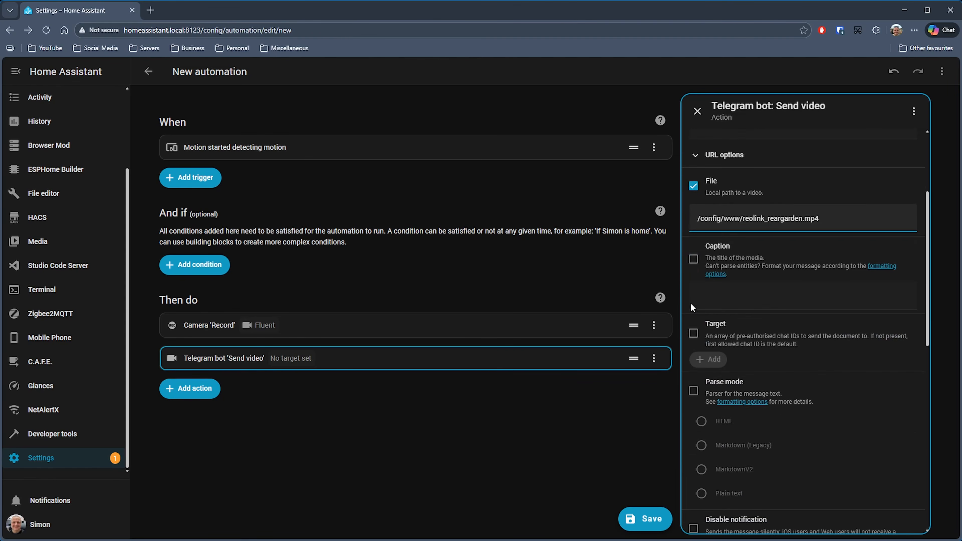
pyautogui.click(694, 260)
pyautogui.click(729, 301)
pyautogui.write('Moti')
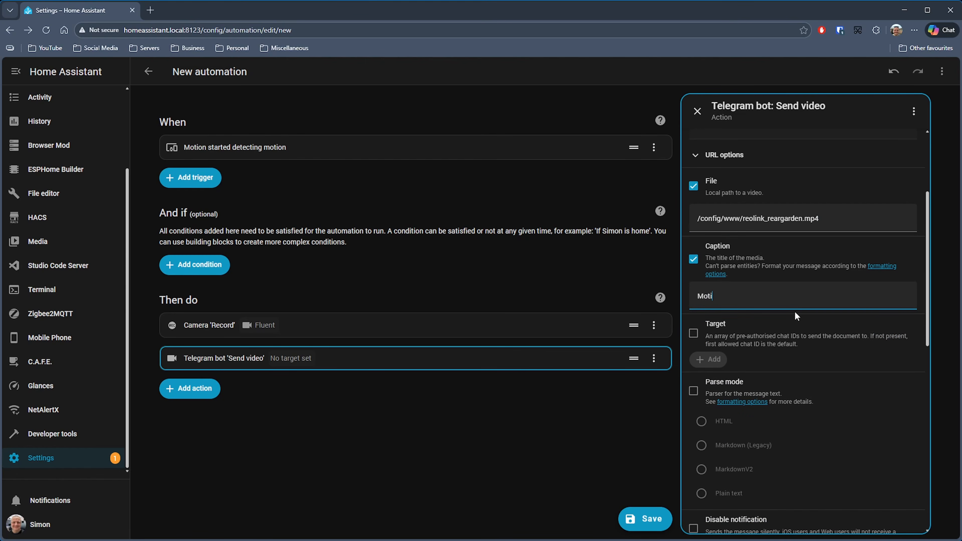
pyautogui.write('on Detected From Rear Garden')
pyautogui.scroll(-3, 822, 349)
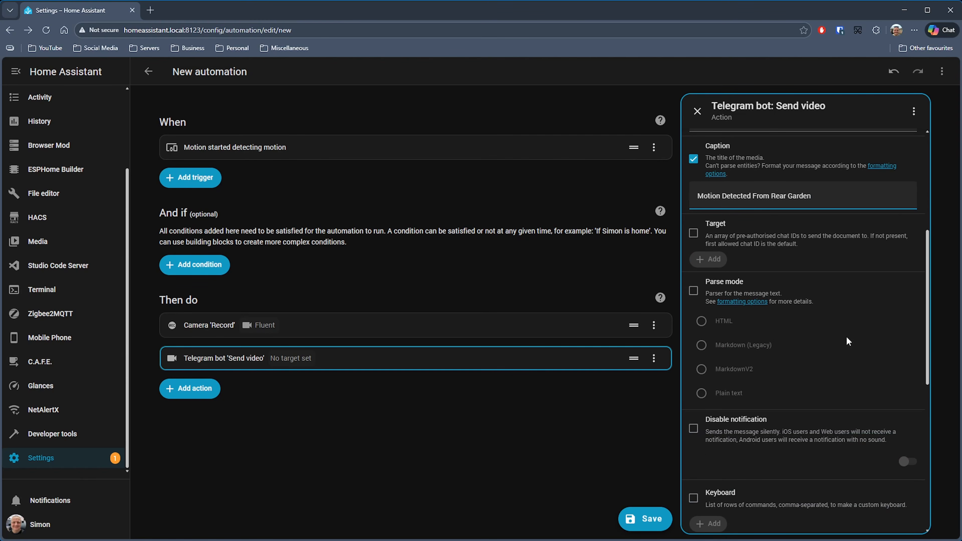
pyautogui.scroll(-4, 846, 336)
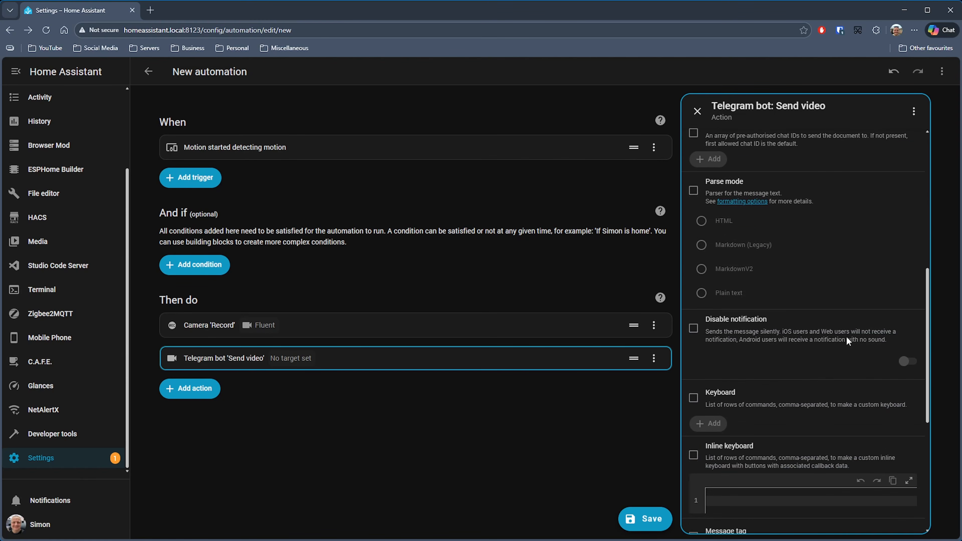
pyautogui.scroll(-3, 847, 337)
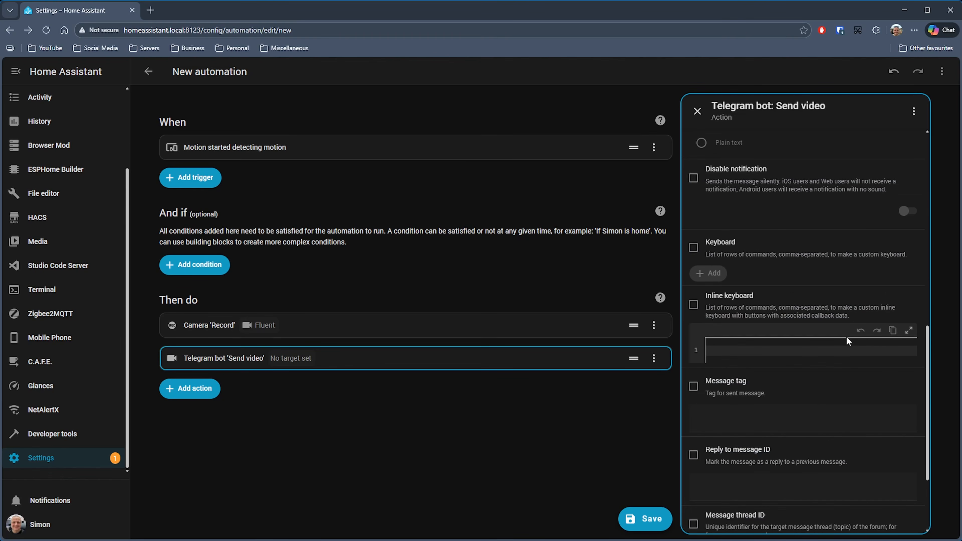
pyautogui.scroll(-4, 846, 336)
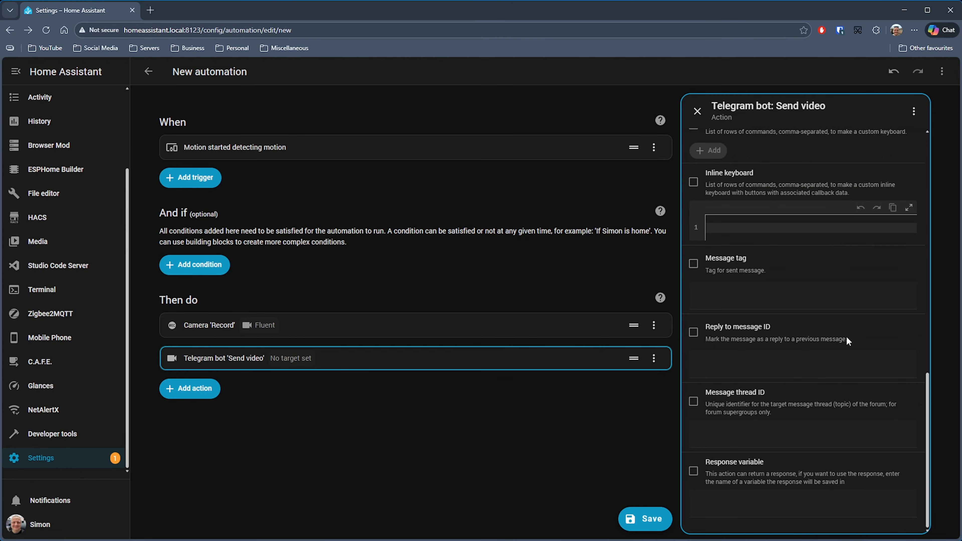